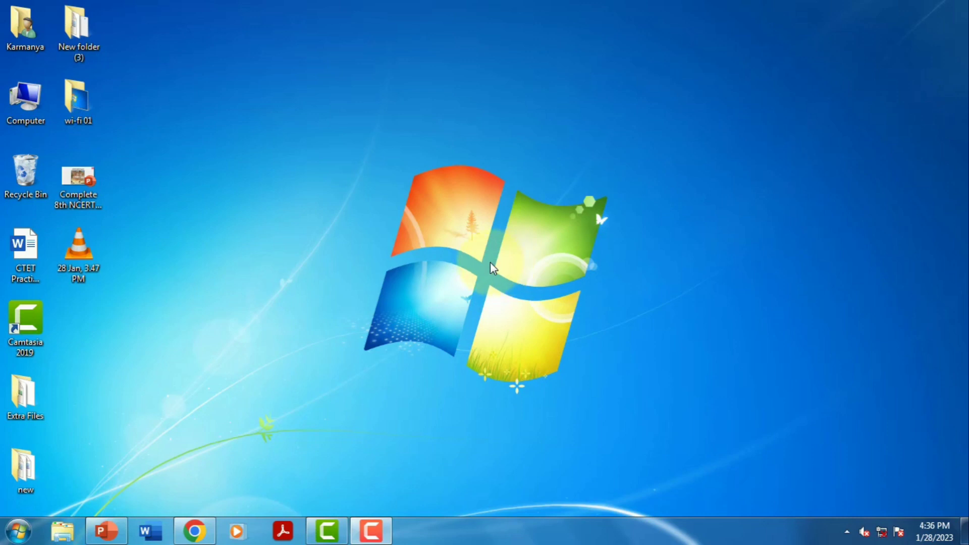
Step: Open the LAN settings from the connection settings of Internet Options in Control Panel
click(16, 535)
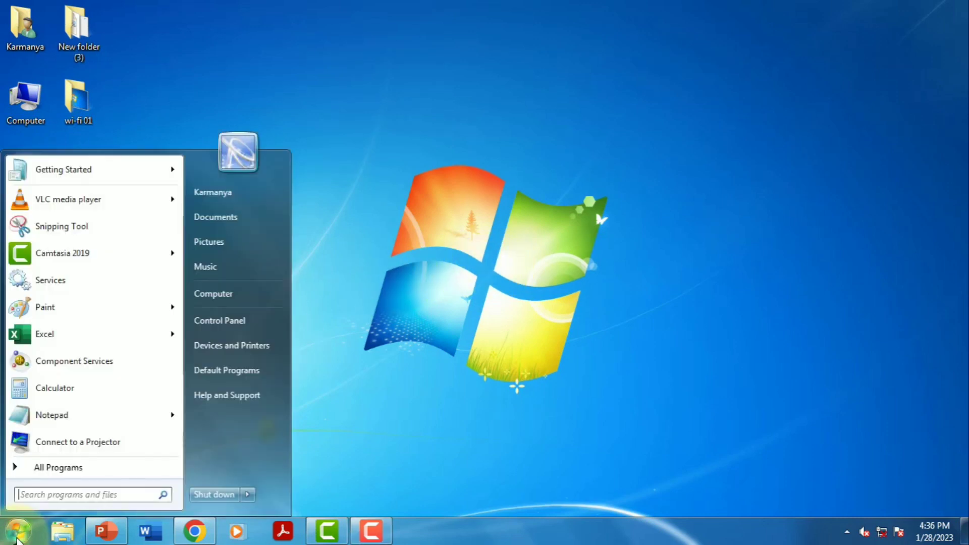
click(226, 320)
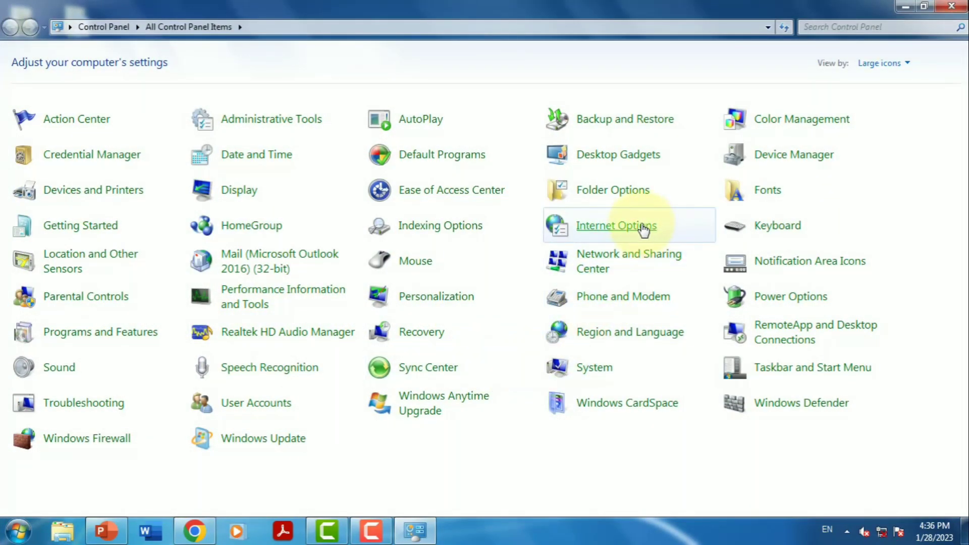
click(622, 230)
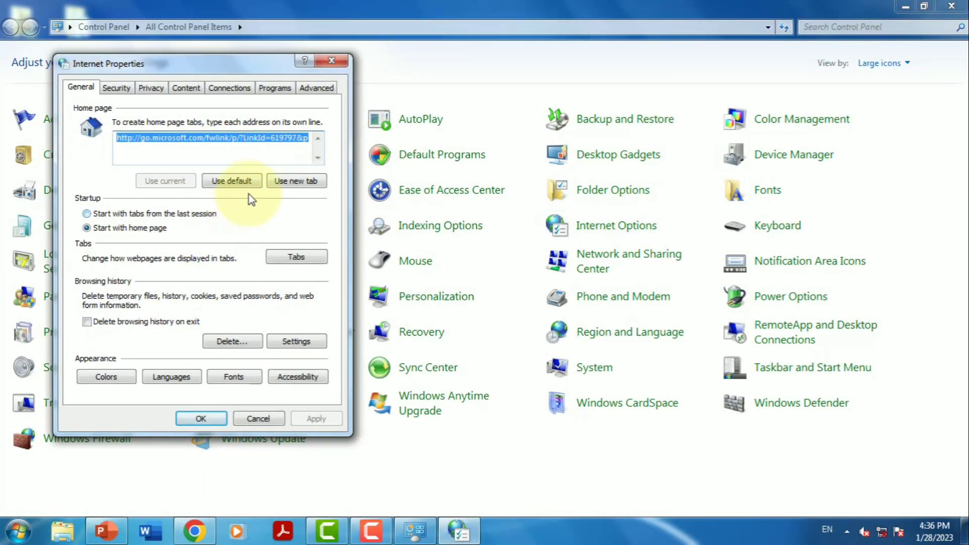
click(228, 89)
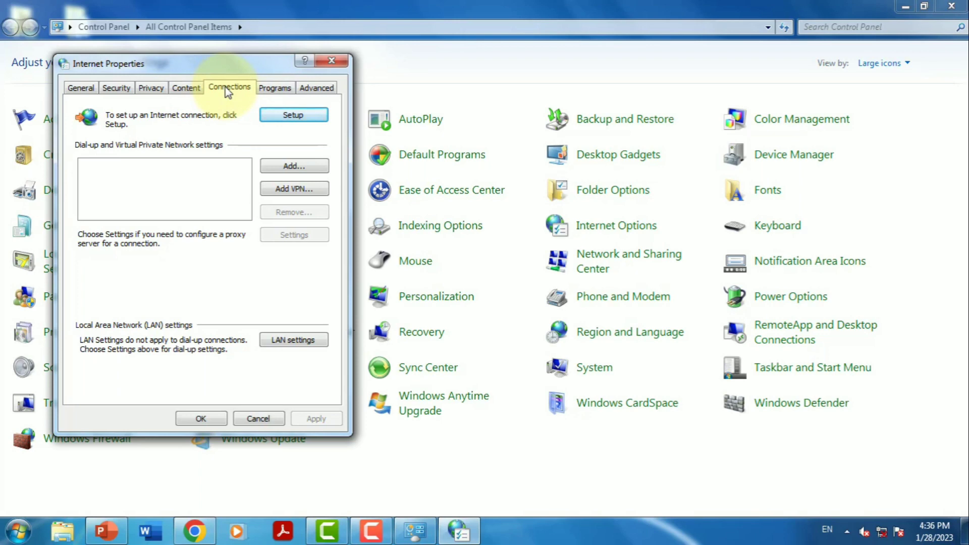
click(292, 345)
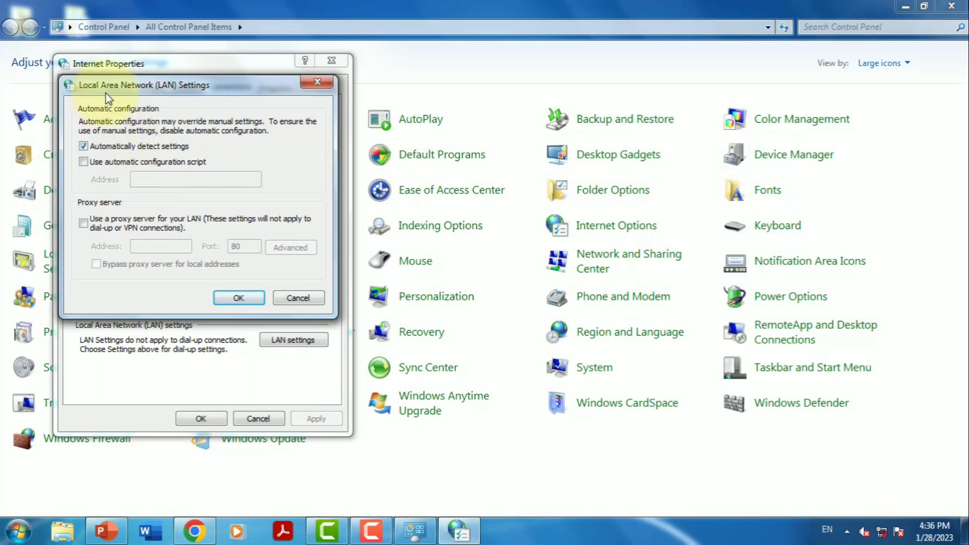
Step: Enable only automatic detection in the LAN settings, with the configuration script and proxy server off, and accept both dialogs
click(83, 148)
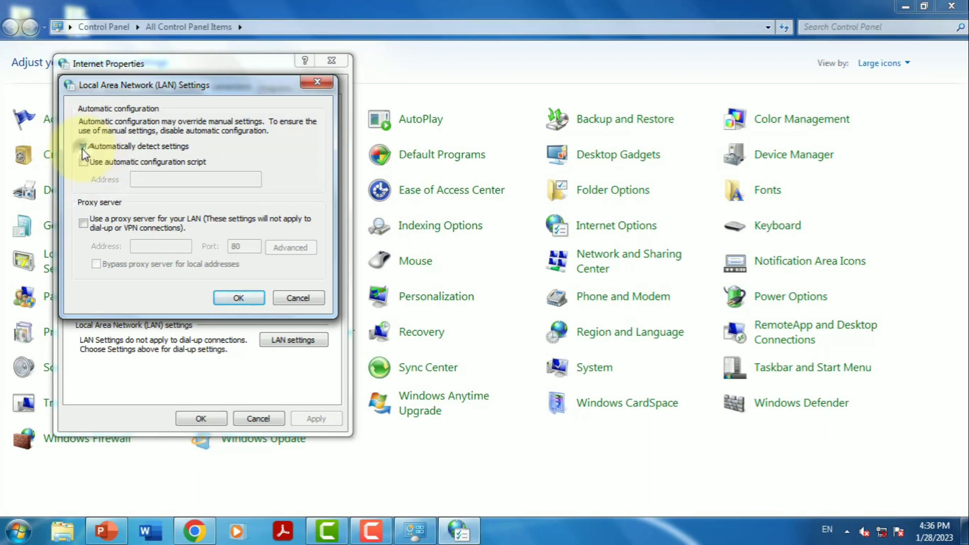
click(83, 146)
click(83, 161)
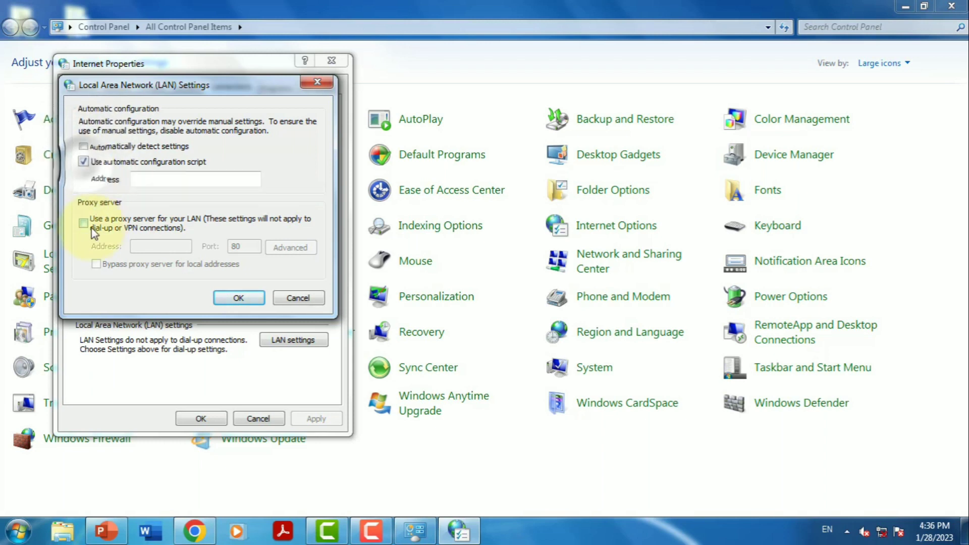
click(82, 223)
click(83, 223)
click(83, 161)
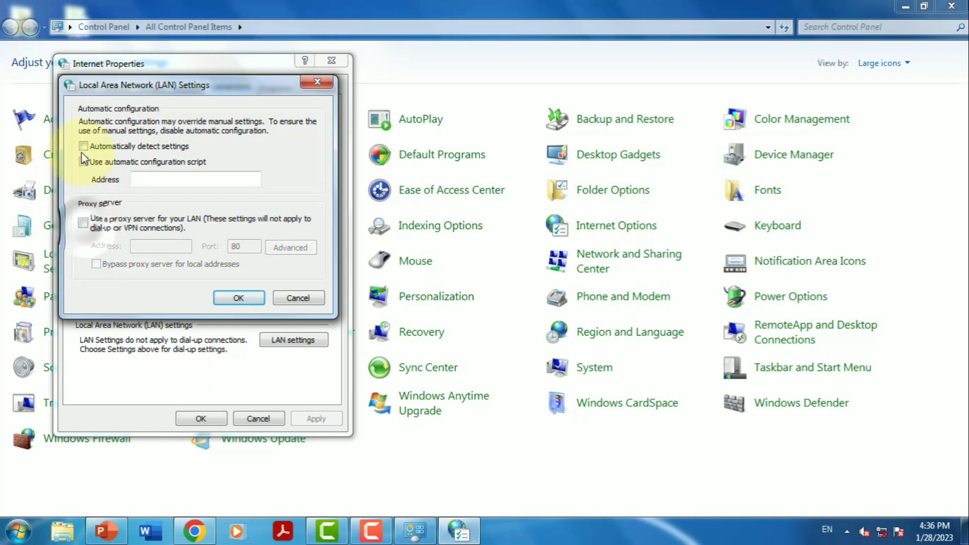
click(84, 161)
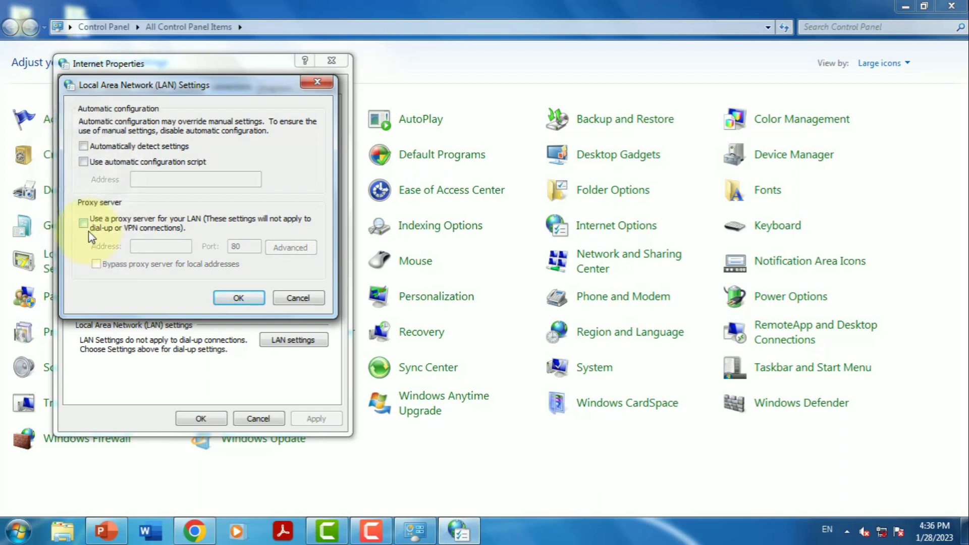
click(84, 146)
click(238, 297)
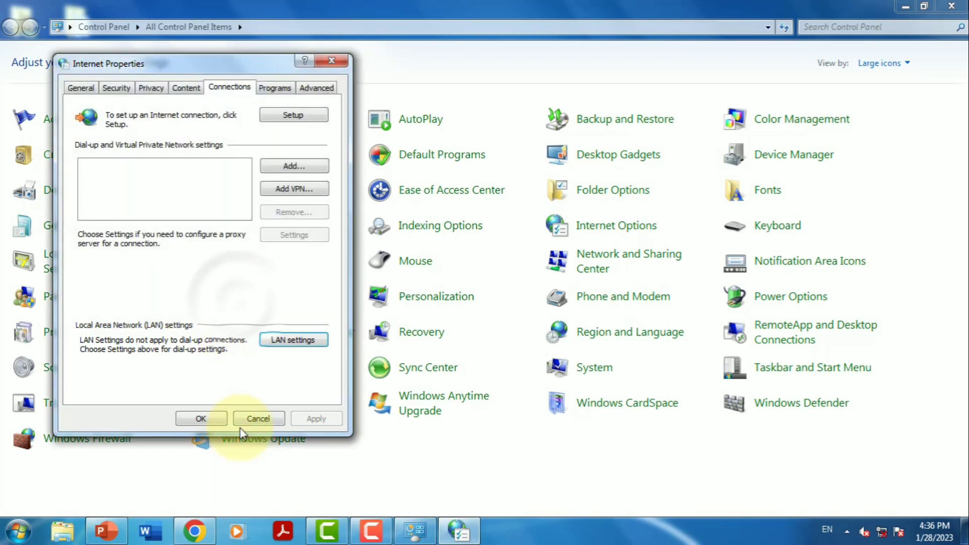
click(212, 418)
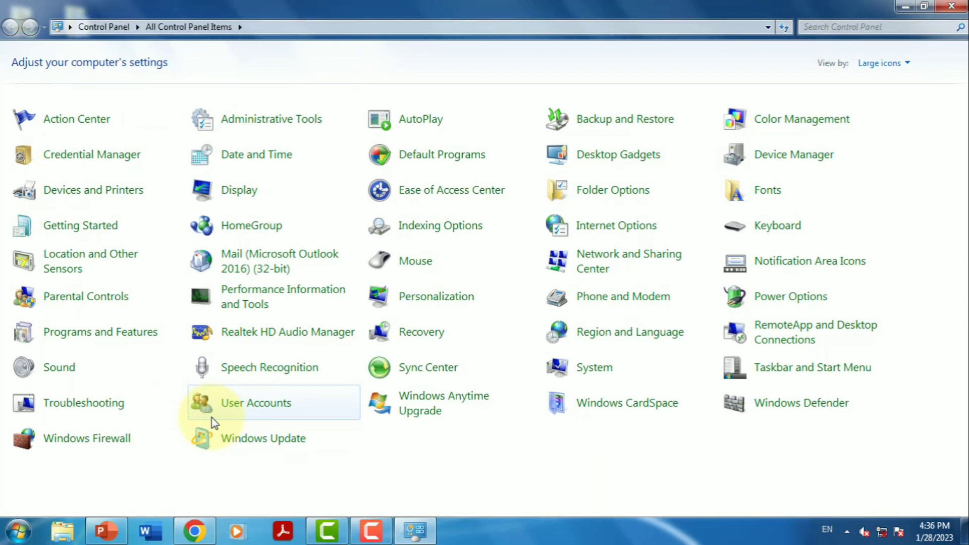
Step: Open the adapter settings from Network and Sharing Center and enable the TP-Link Wireless Network Connection
click(628, 260)
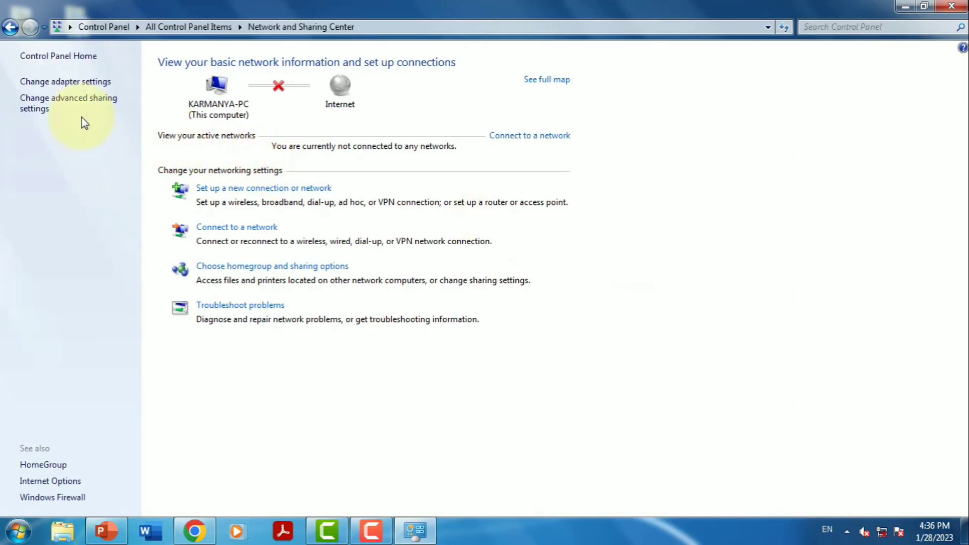
click(64, 82)
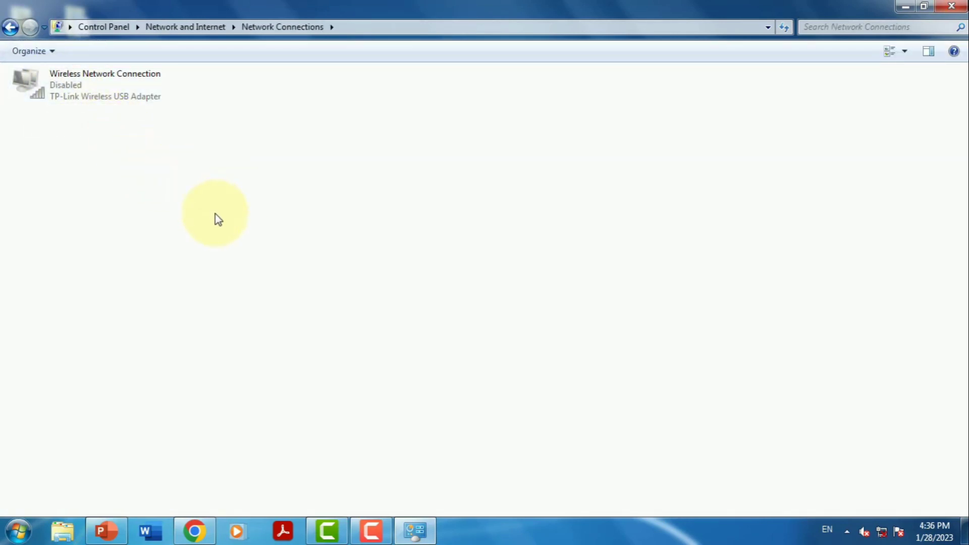
right_click(59, 91)
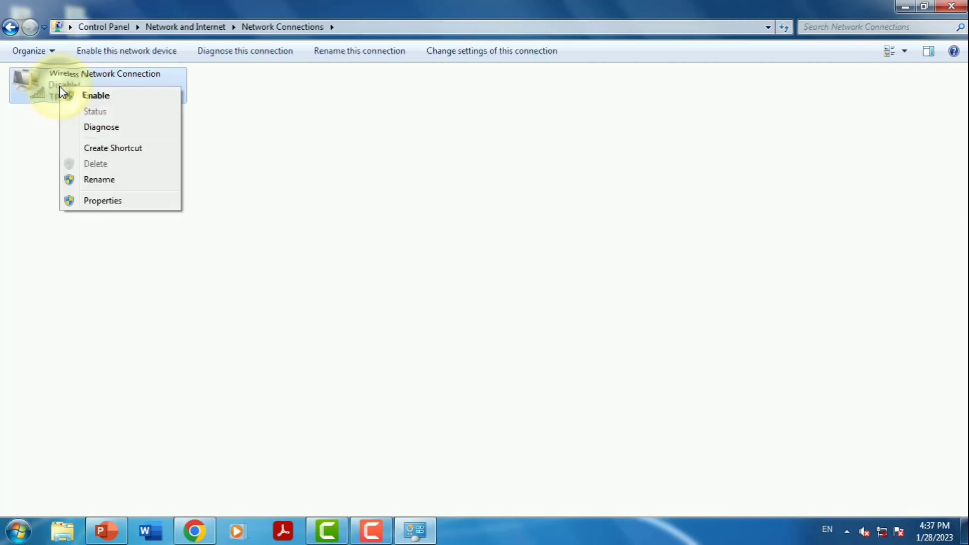
click(100, 97)
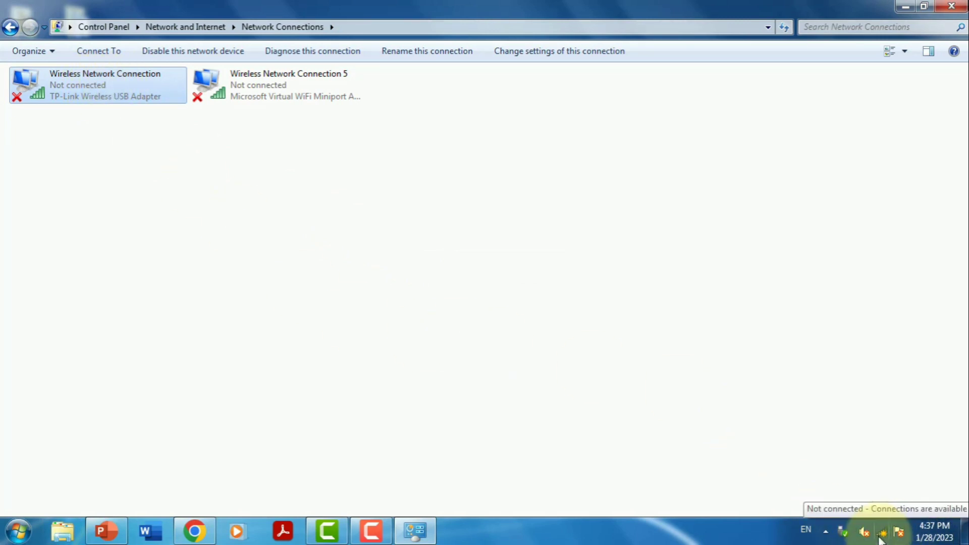
right_click(89, 95)
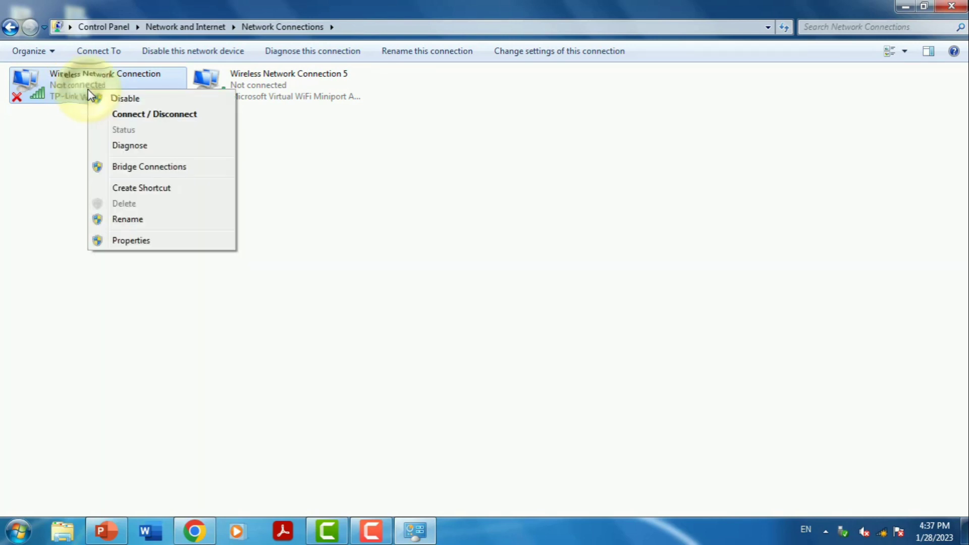
click(140, 242)
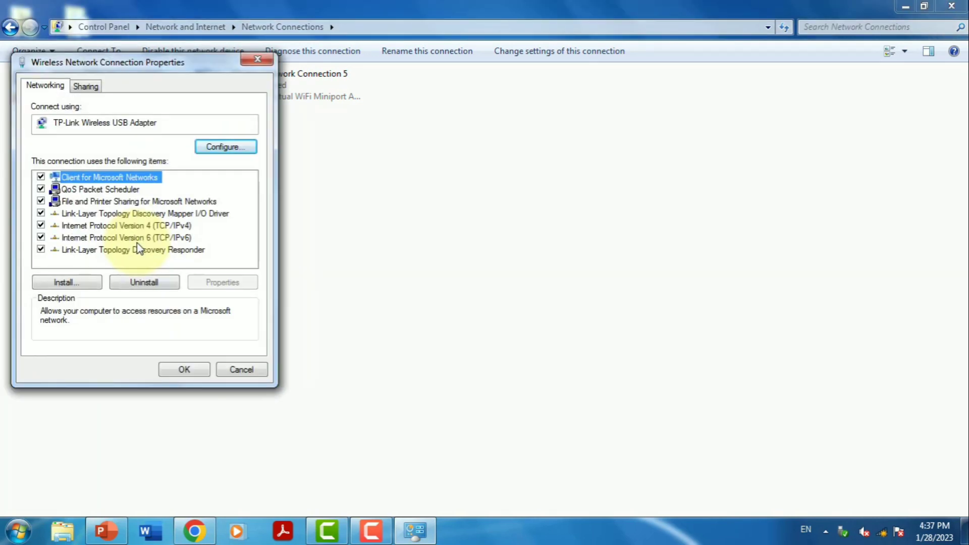
click(223, 149)
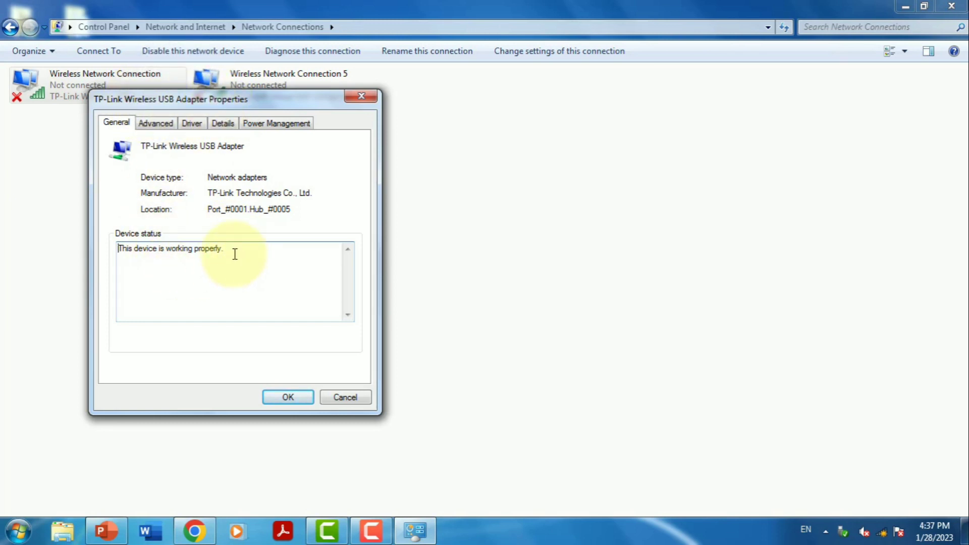
drag(234, 254, 116, 244)
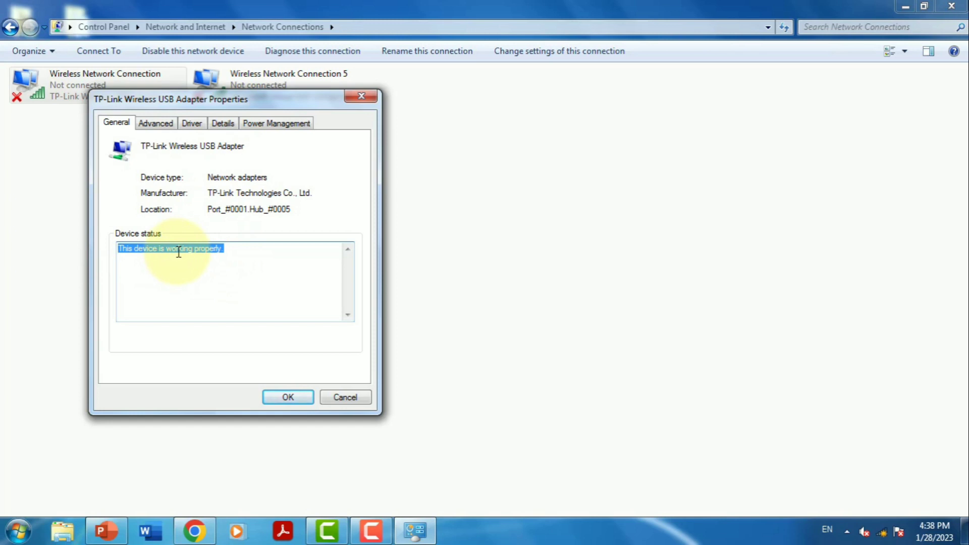
Step: Run an automatic driver software update for the TP-Link Wireless USB Adapter, then close its properties and the Network Connections window
click(194, 126)
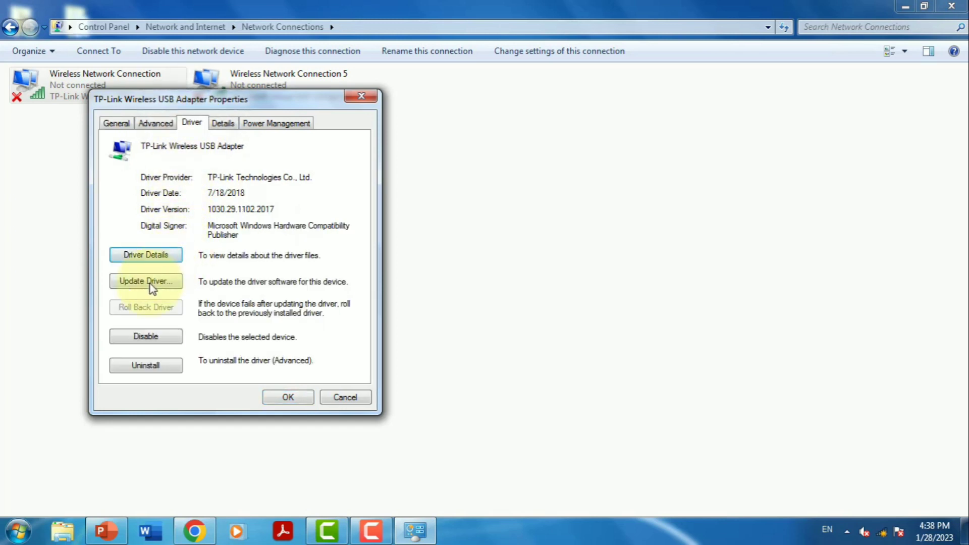
click(150, 284)
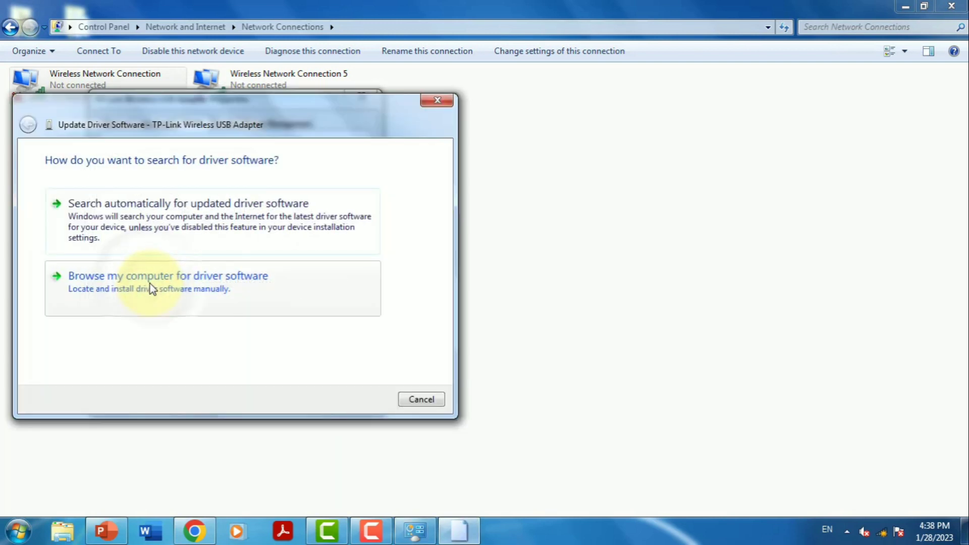
click(150, 222)
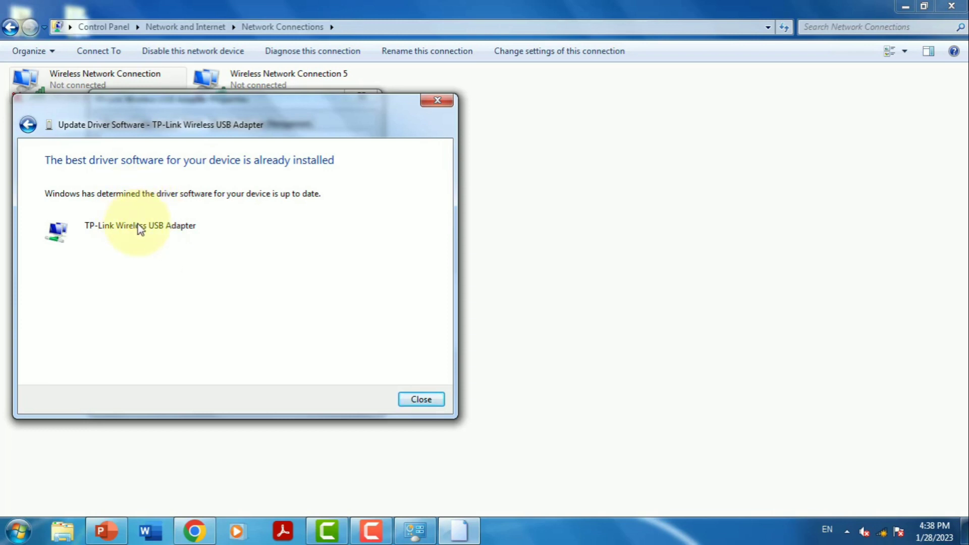
click(421, 399)
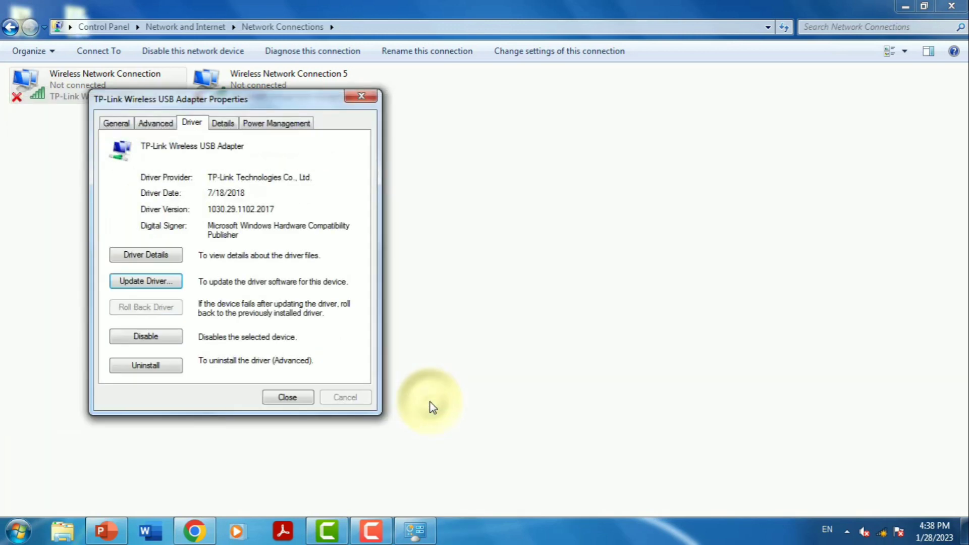
click(287, 398)
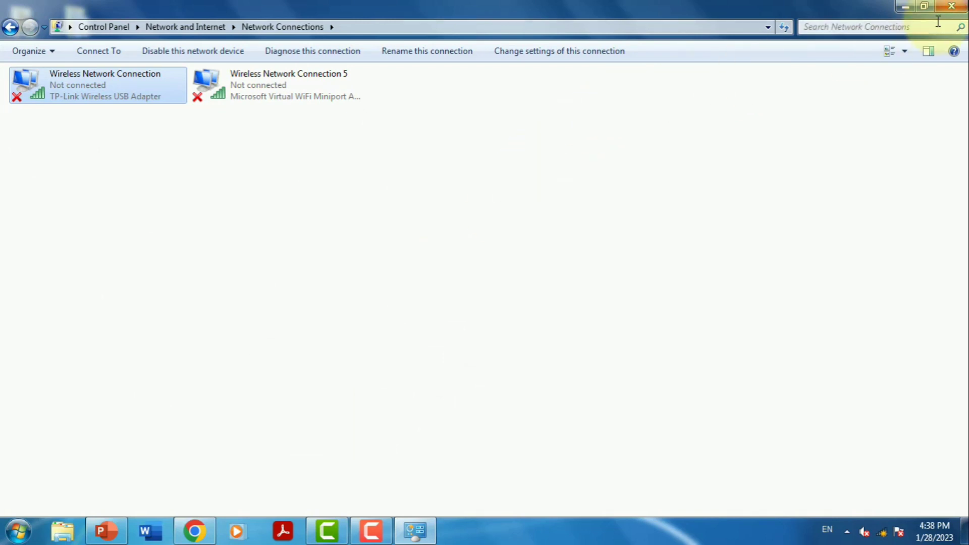
click(951, 6)
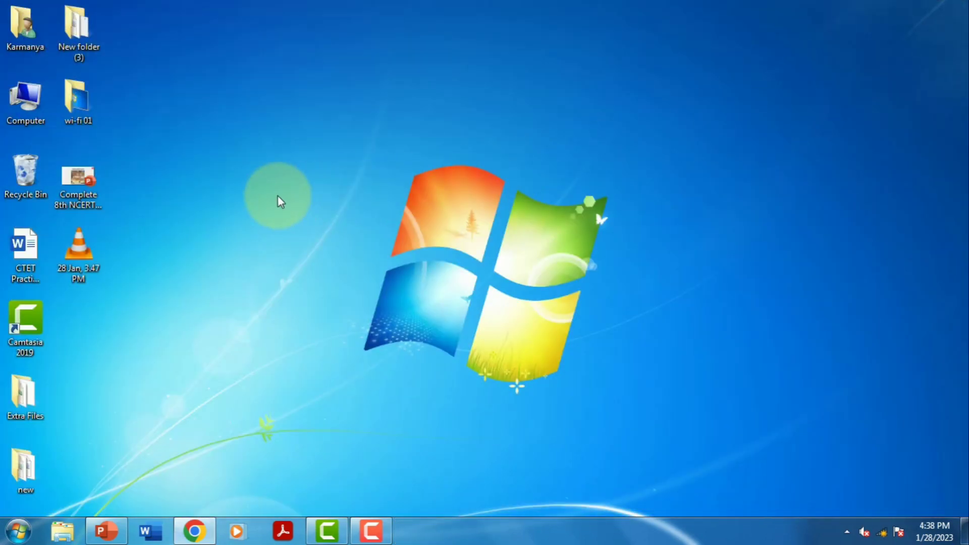
Step: Open Device Manager in Computer Management, expand the network adapters and scan for hardware changes
right_click(22, 106)
click(59, 132)
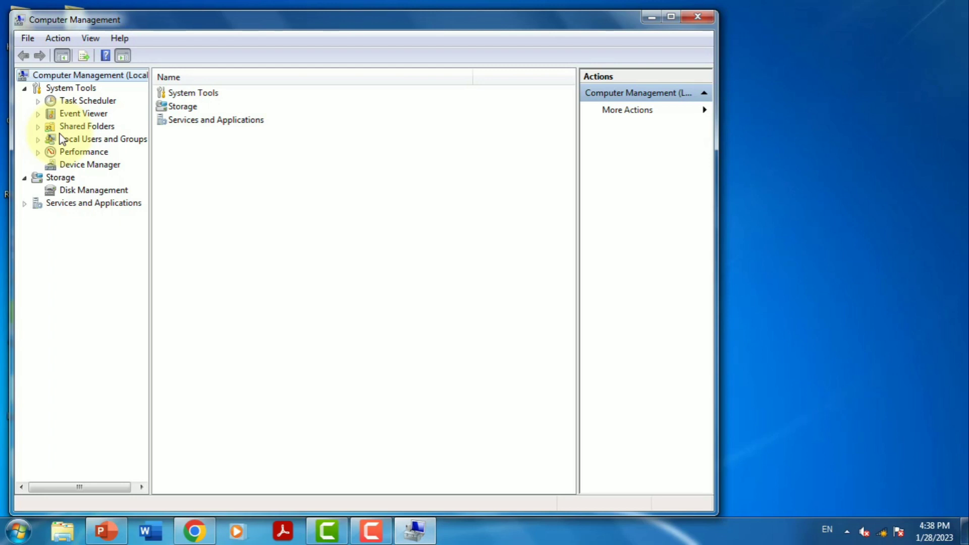
click(81, 165)
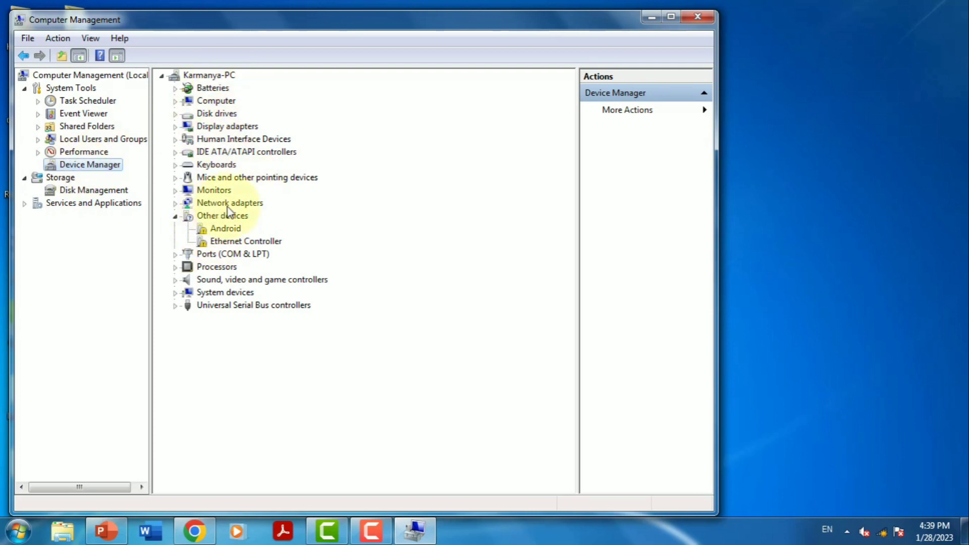
click(651, 116)
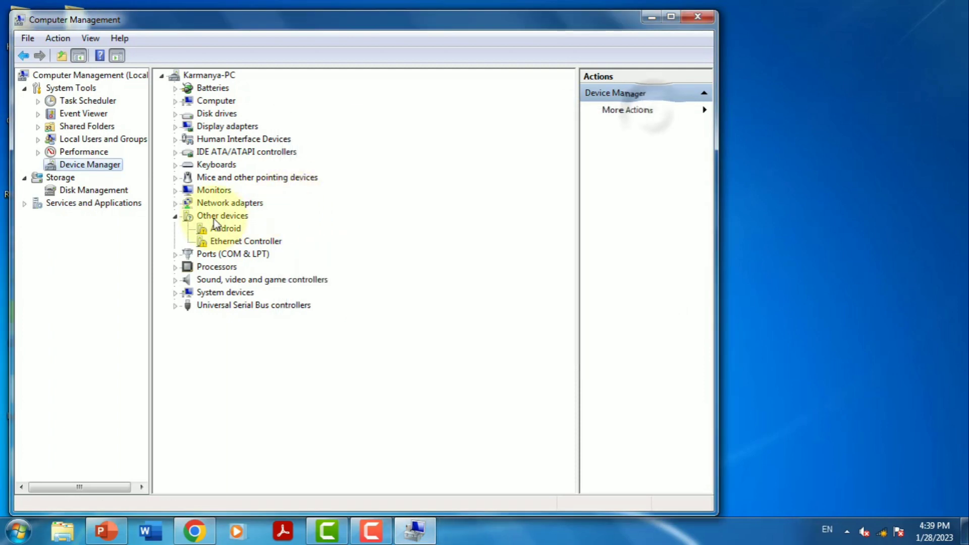
click(175, 203)
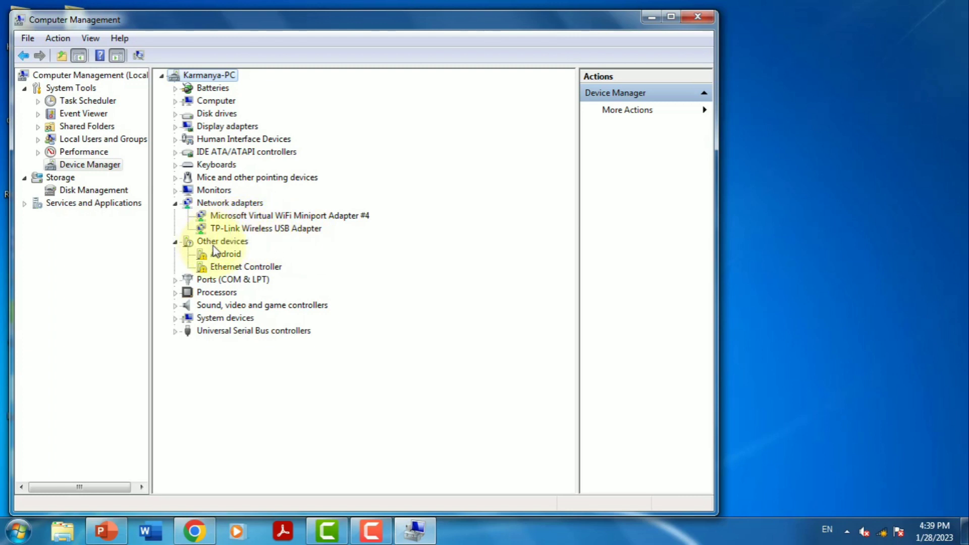
click(209, 178)
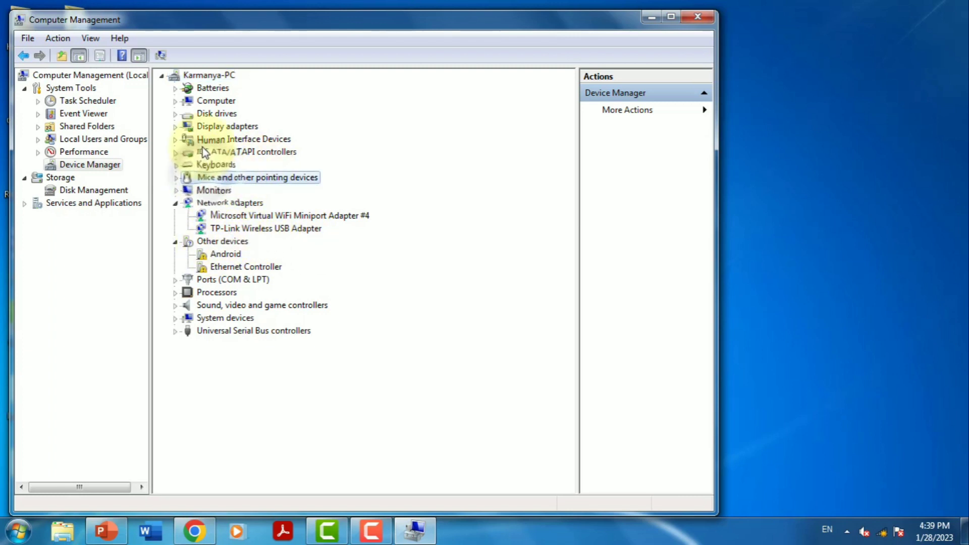
click(162, 56)
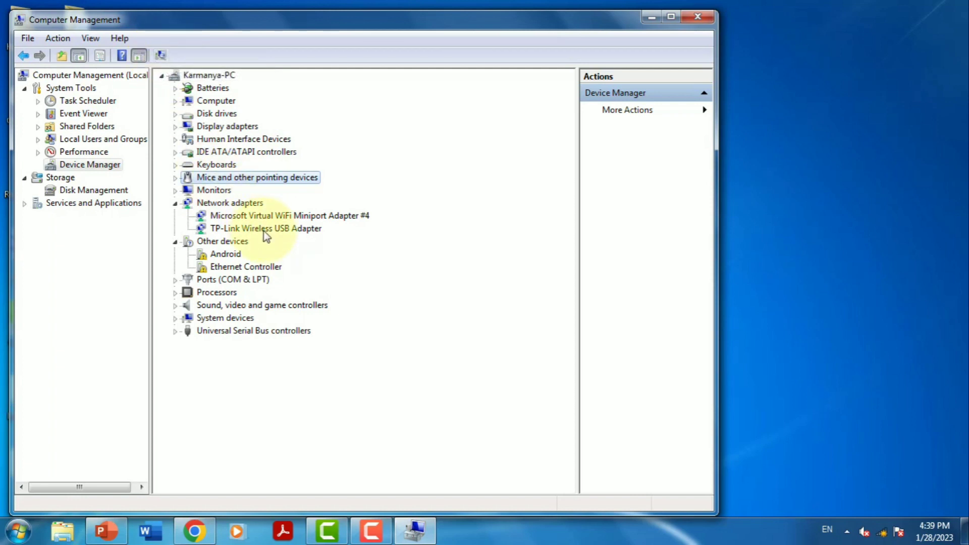
Step: Uninstall the TP-Link Wireless USB Adapter from the network adapters without deleting its driver software
mouse_move(880, 531)
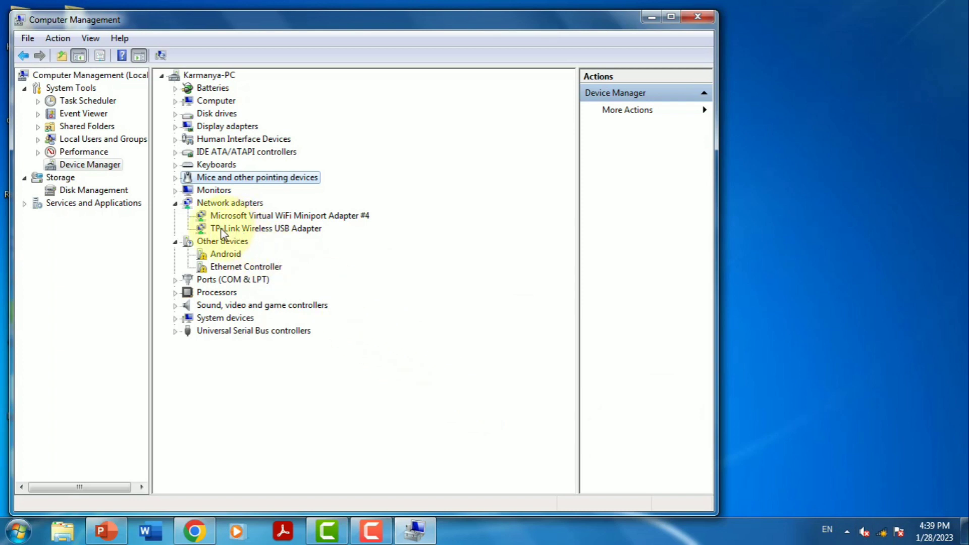
click(271, 232)
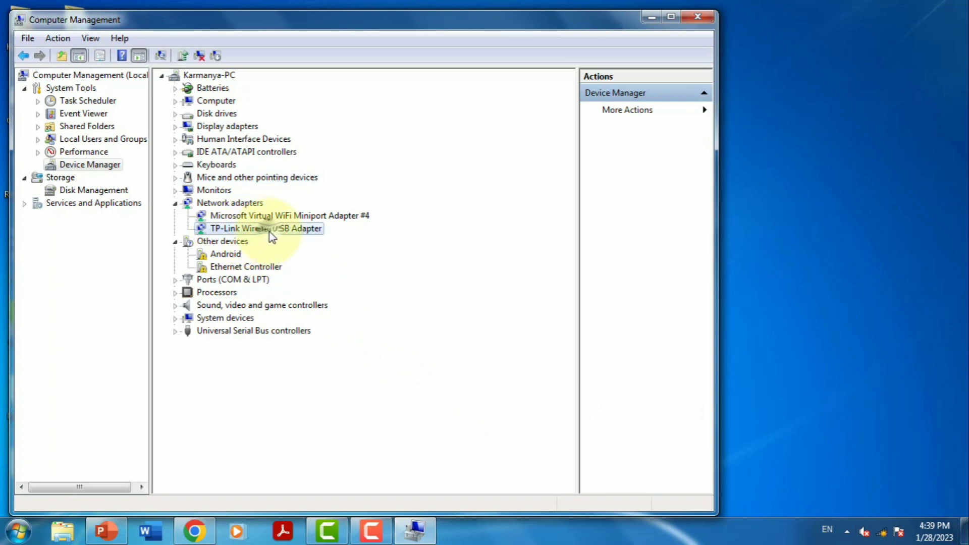
right_click(270, 231)
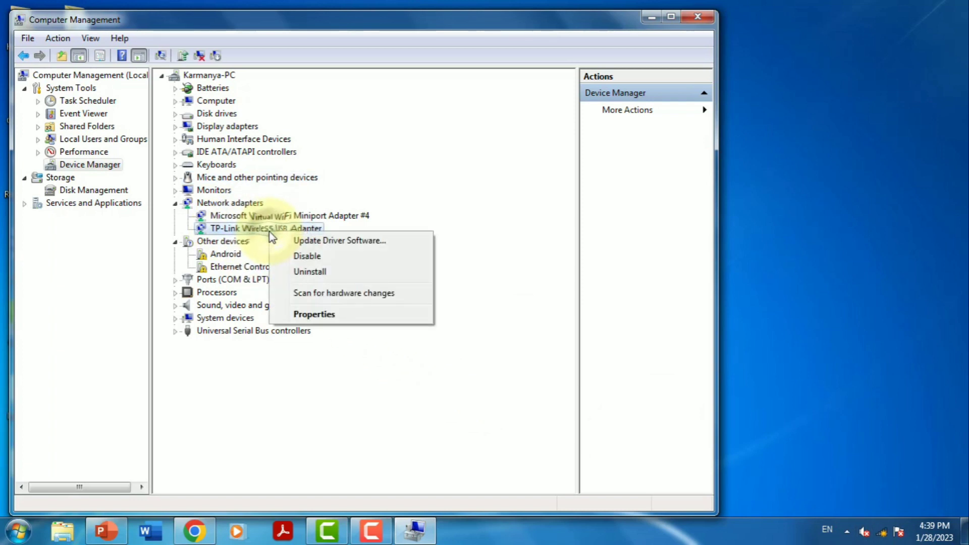
click(320, 272)
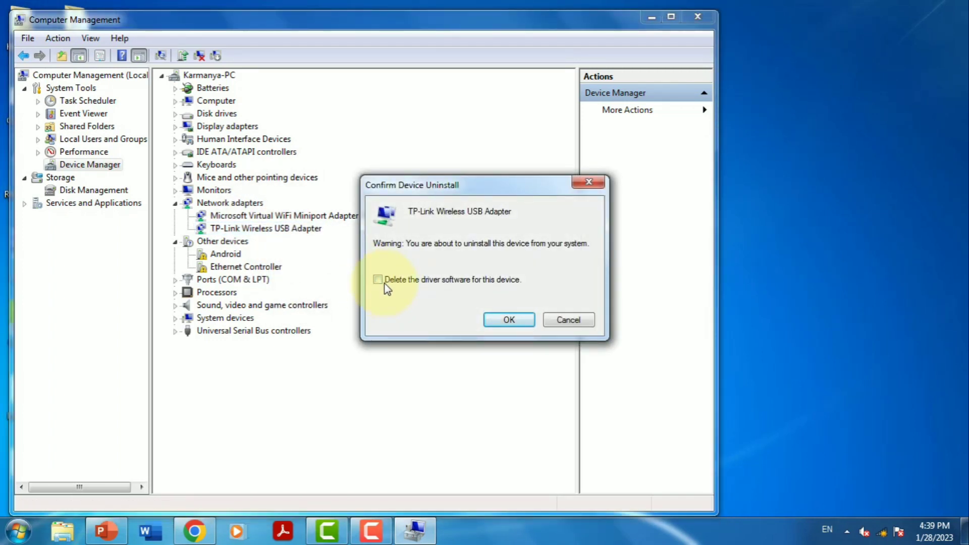
click(507, 321)
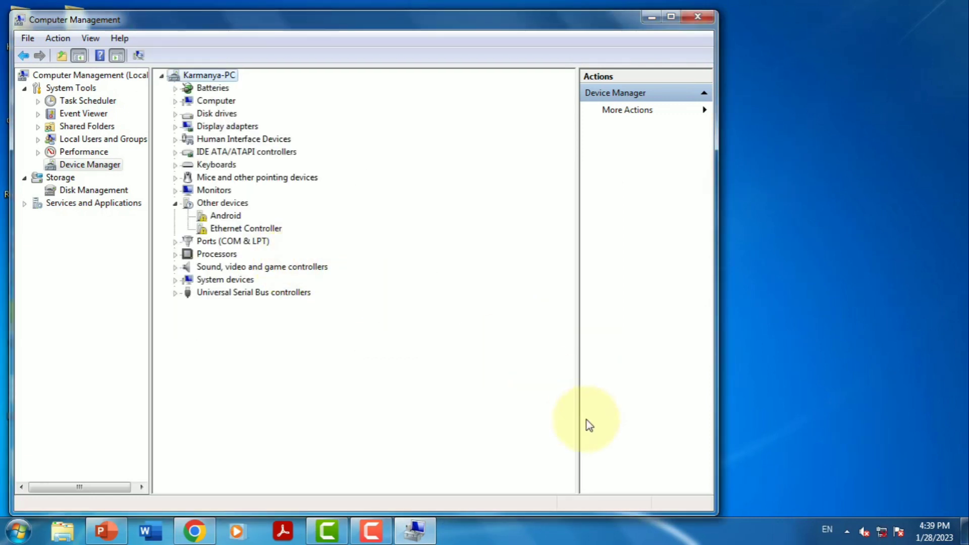
mouse_move(882, 539)
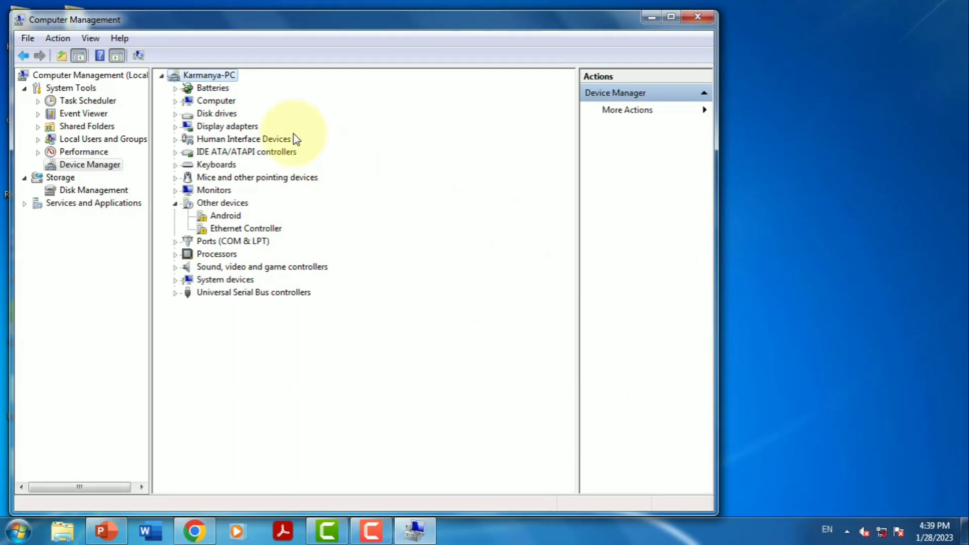
Step: Scan for hardware changes to reinstall the TP-Link Wireless USB Adapter, then close Computer Management
click(234, 178)
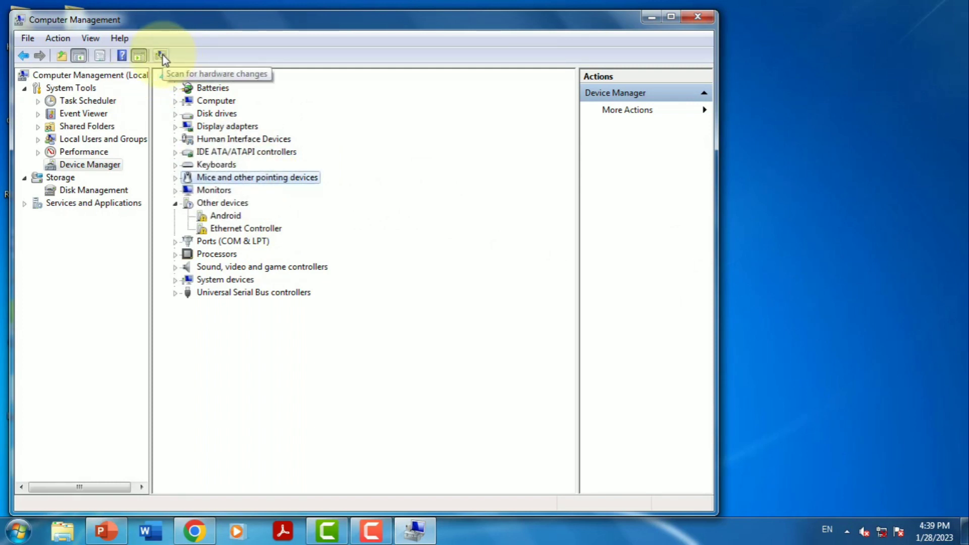
click(56, 38)
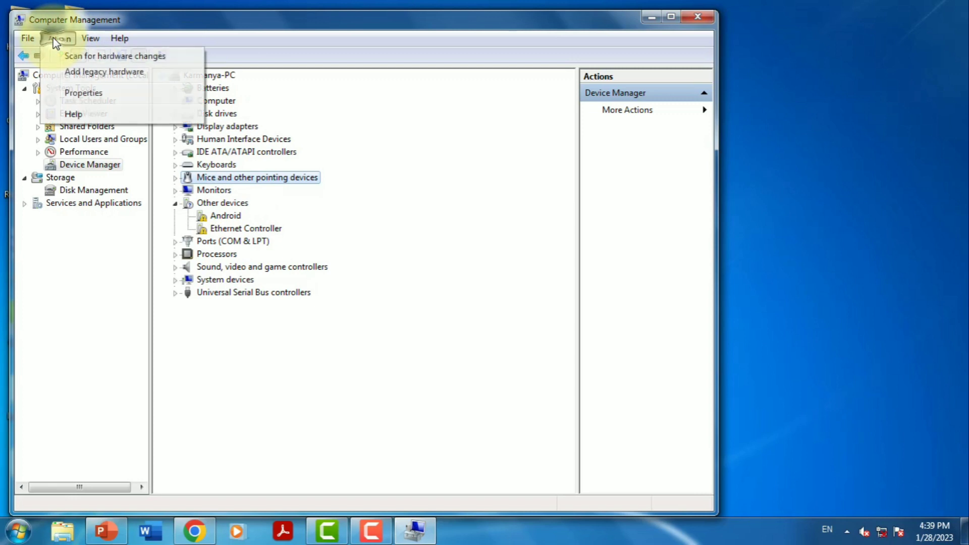
click(87, 58)
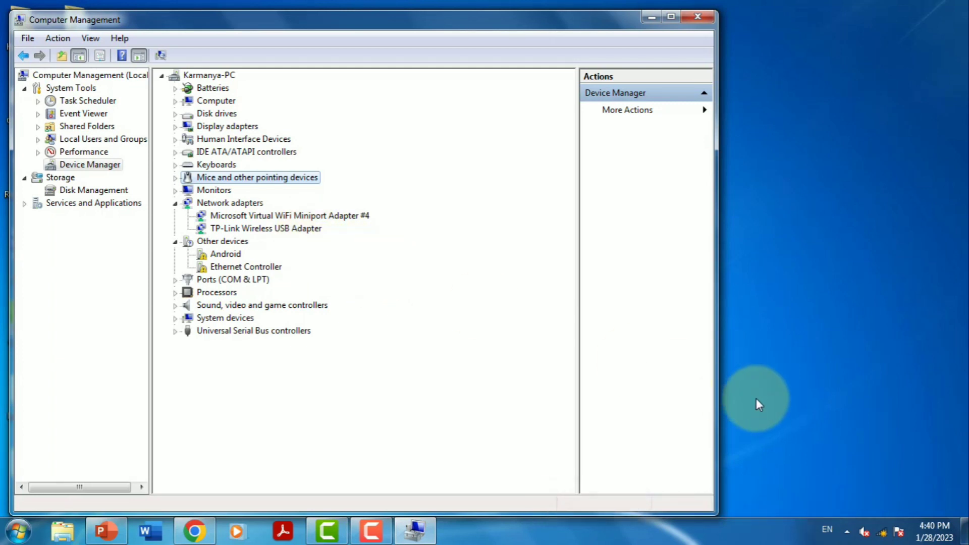
mouse_move(881, 538)
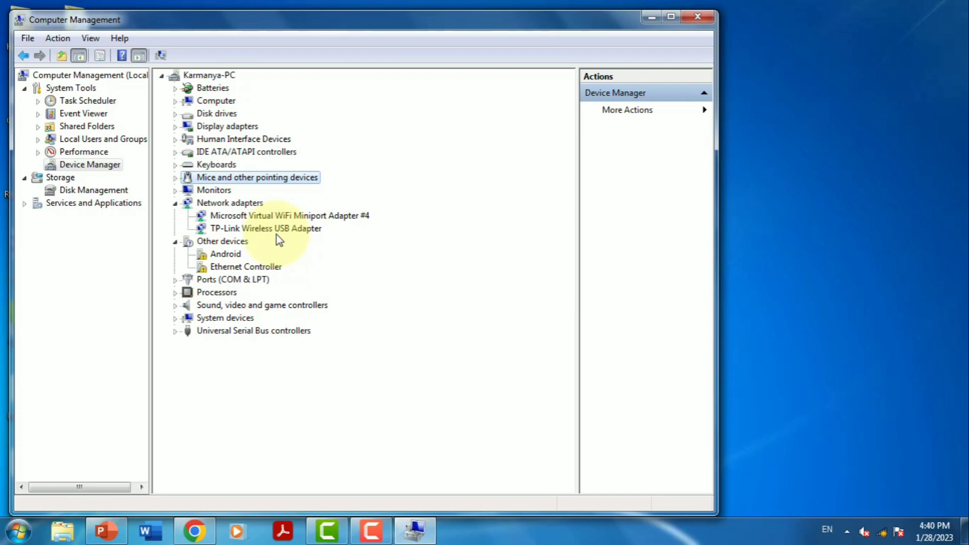
click(698, 17)
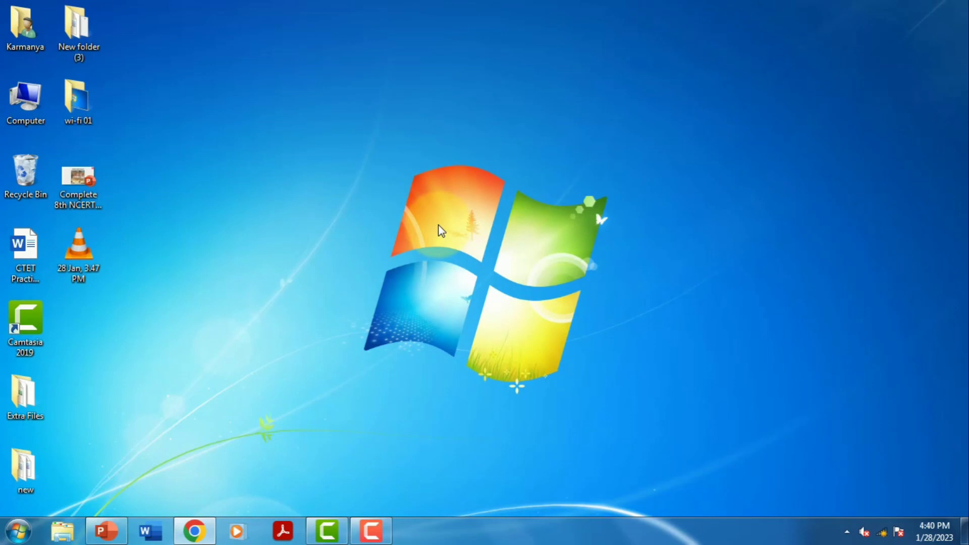